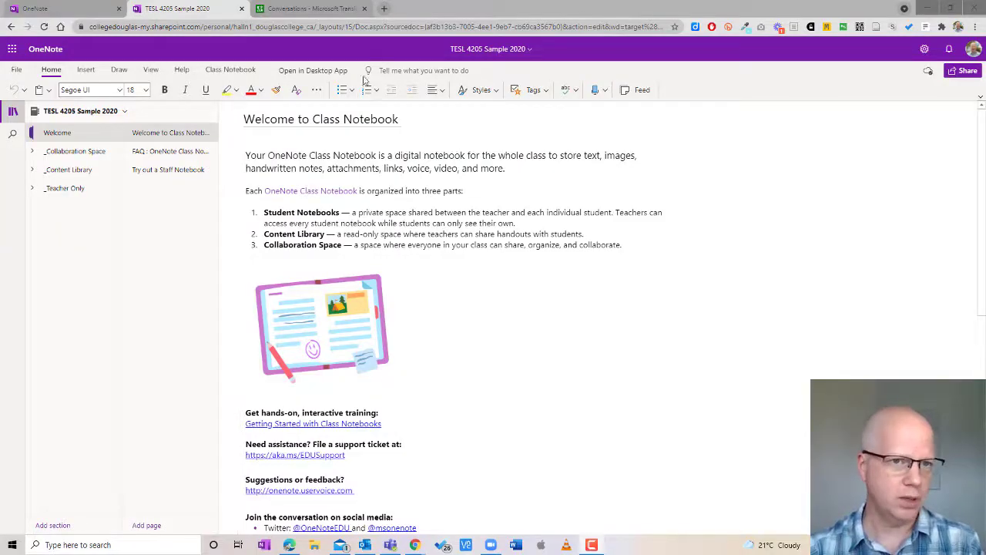
# Open the Live Captions panel from the View ribbon, with English as the captions language.
pyautogui.click(234, 70)
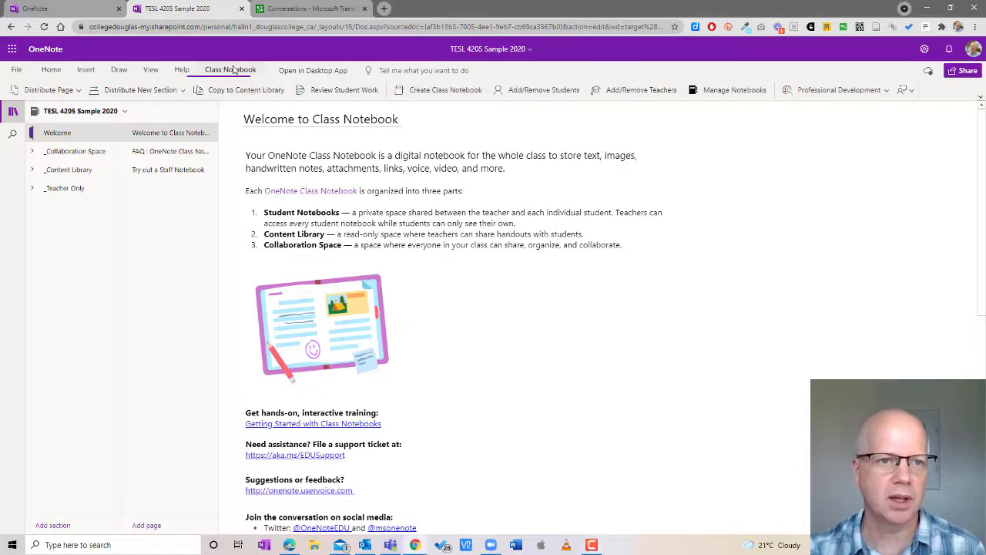
pyautogui.click(151, 70)
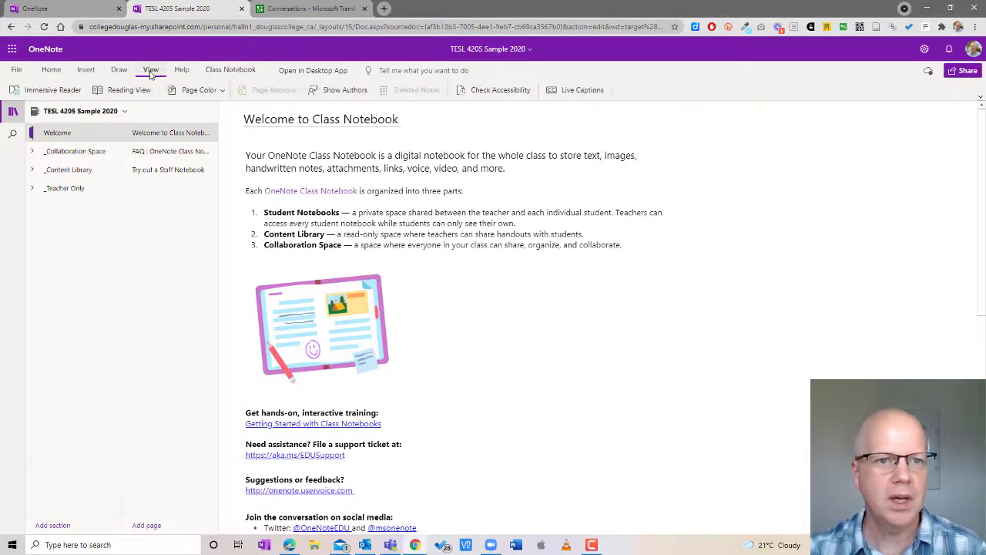
pyautogui.click(577, 90)
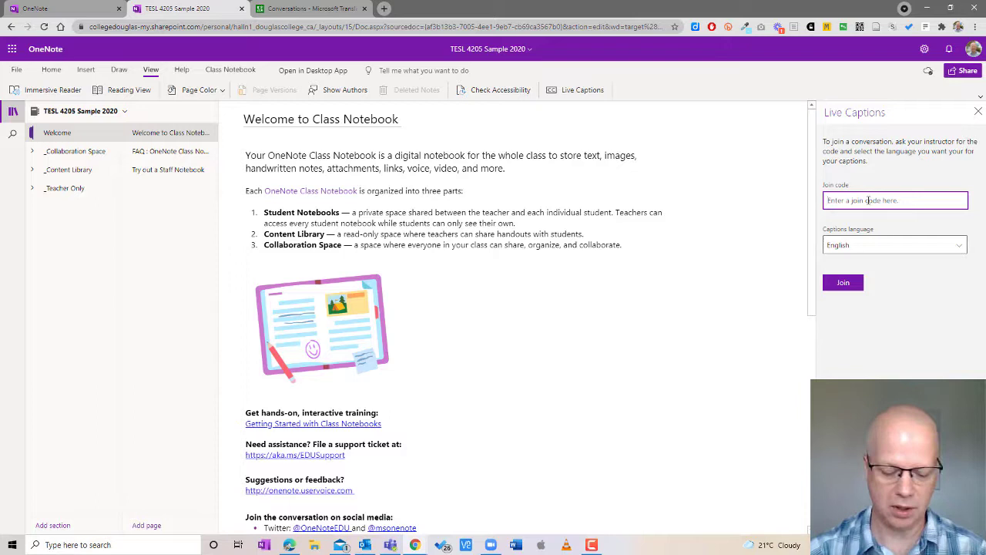
# Enter the instructor's join code and join the live captions conversation.
pyautogui.write('DI')
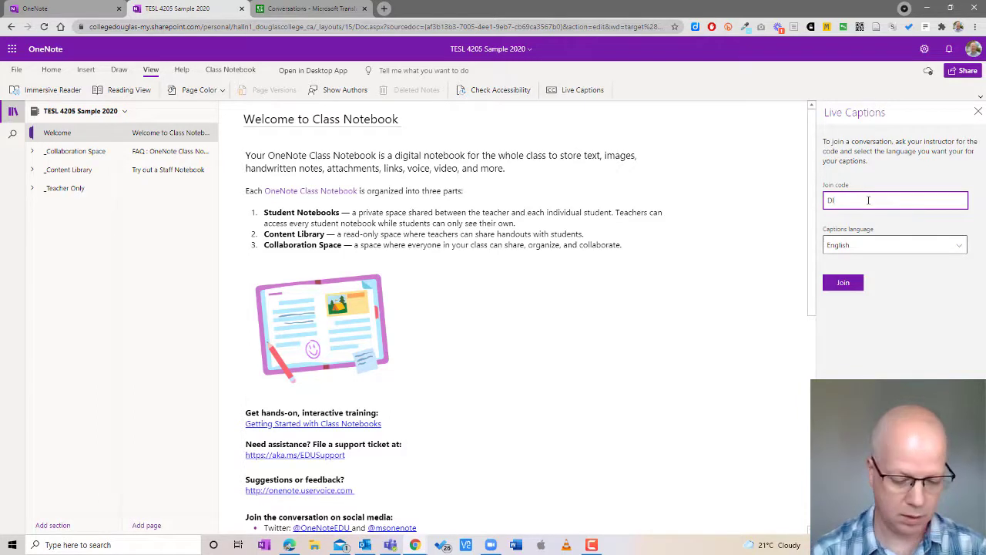
pyautogui.write('HYCQ')
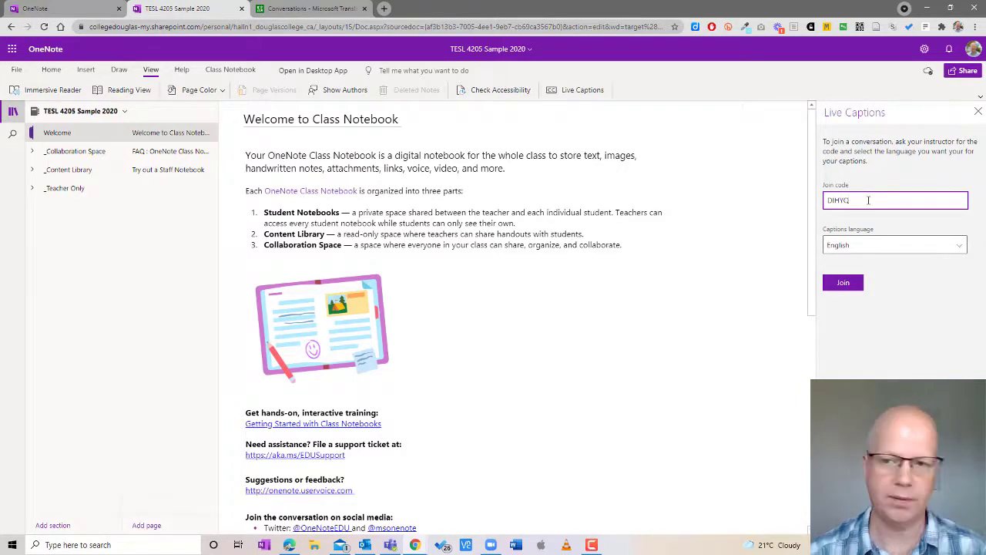
pyautogui.click(843, 285)
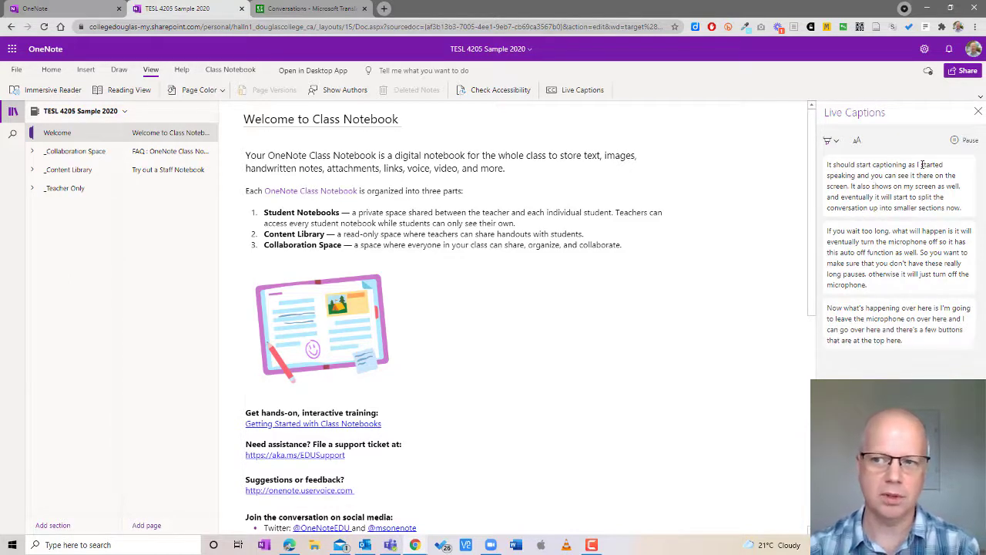
# Pause captioning and enlarge the caption text to size 14.
pyautogui.click(956, 143)
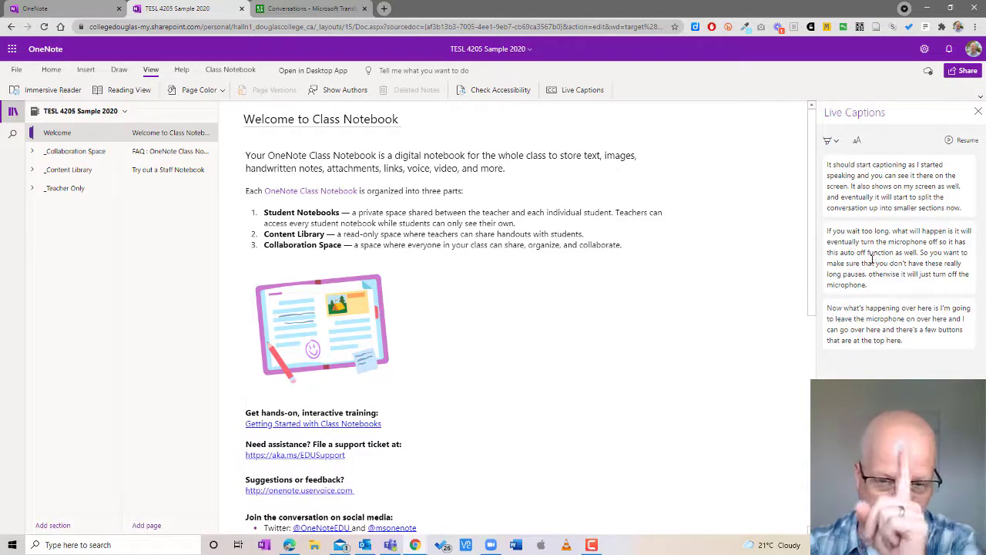
pyautogui.click(858, 142)
pyautogui.click(866, 199)
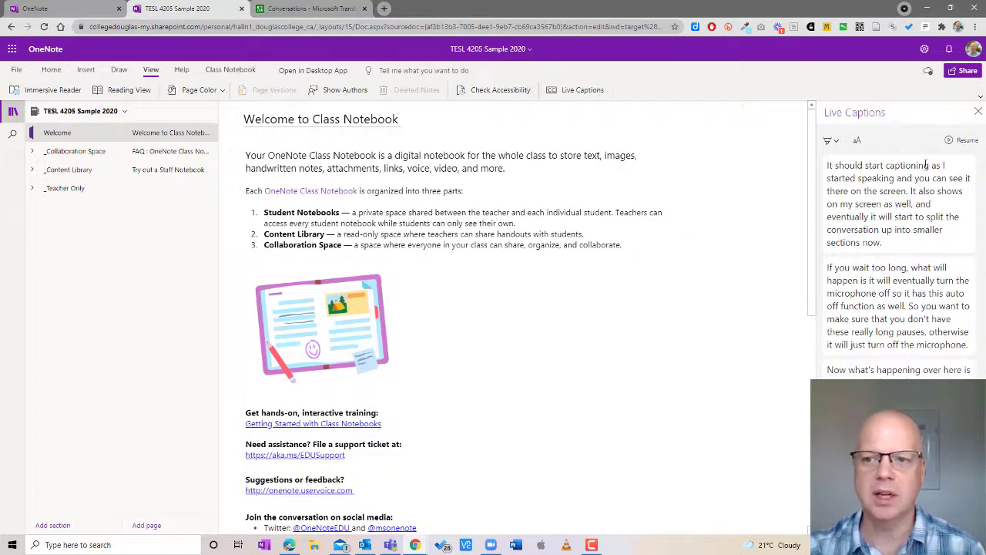
# Highlight the 'If you wait too long' caption in yellow and resume captioning.
pyautogui.click(832, 145)
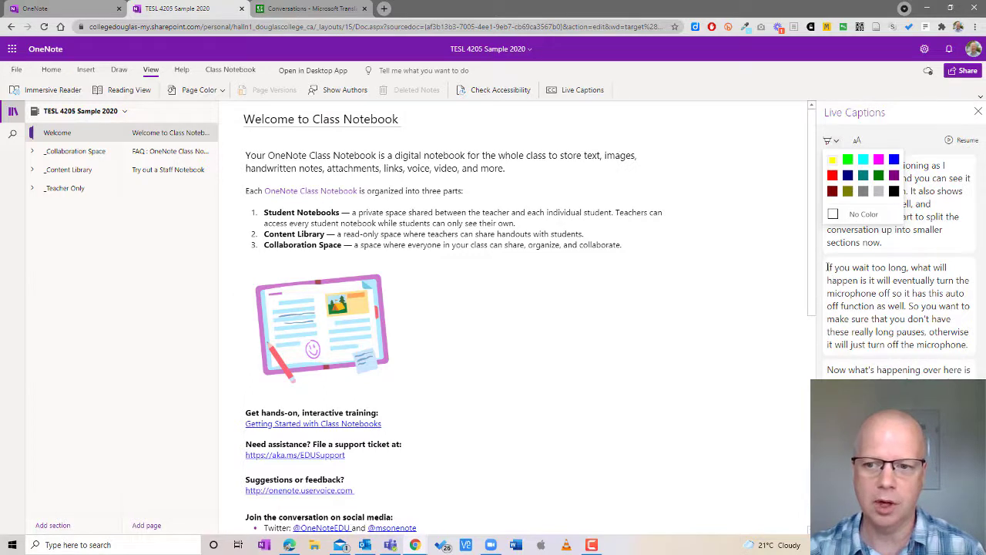
pyautogui.moveTo(829, 268)
pyautogui.mouseDown()
pyautogui.moveTo(948, 281)
pyautogui.moveTo(912, 294)
pyautogui.moveTo(962, 294)
pyautogui.moveTo(908, 306)
pyautogui.mouseUp()
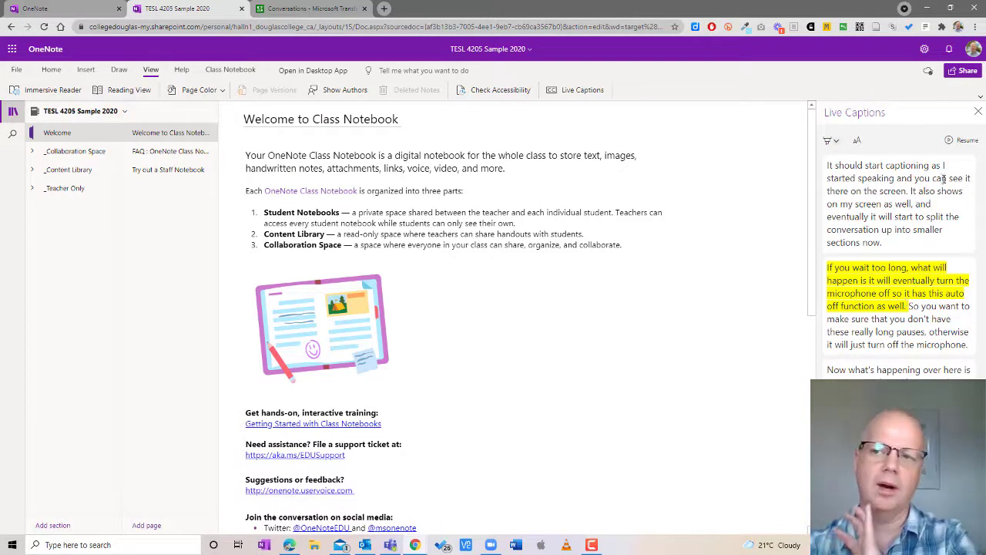
pyautogui.click(961, 140)
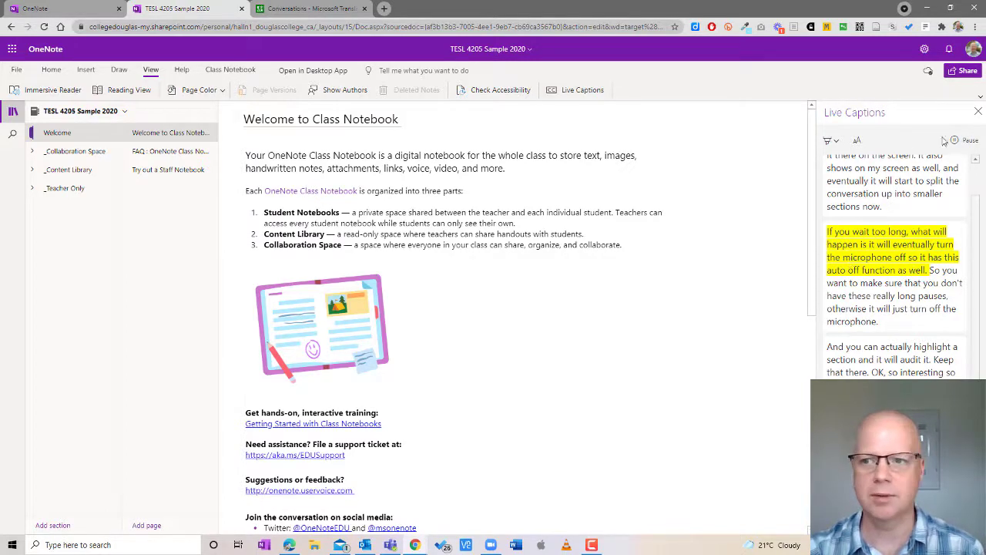
# Close Live Captions and open the saved transcript page in the Transcripts section.
pyautogui.click(979, 112)
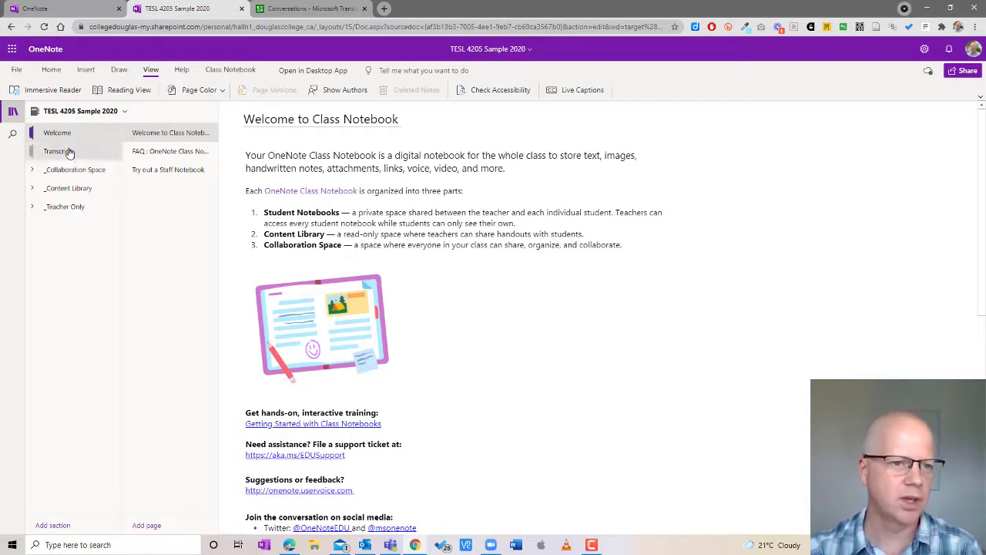
pyautogui.click(69, 152)
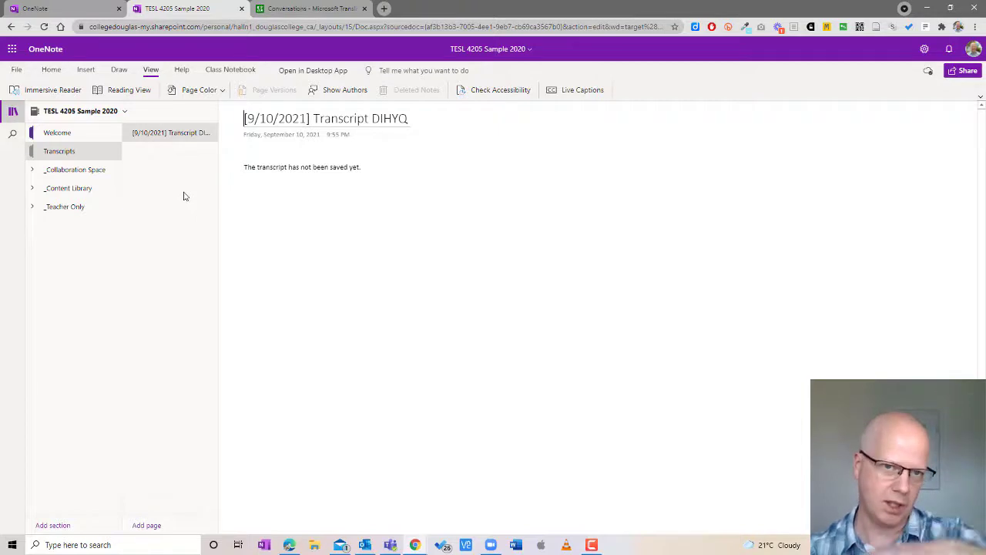
pyautogui.click(44, 27)
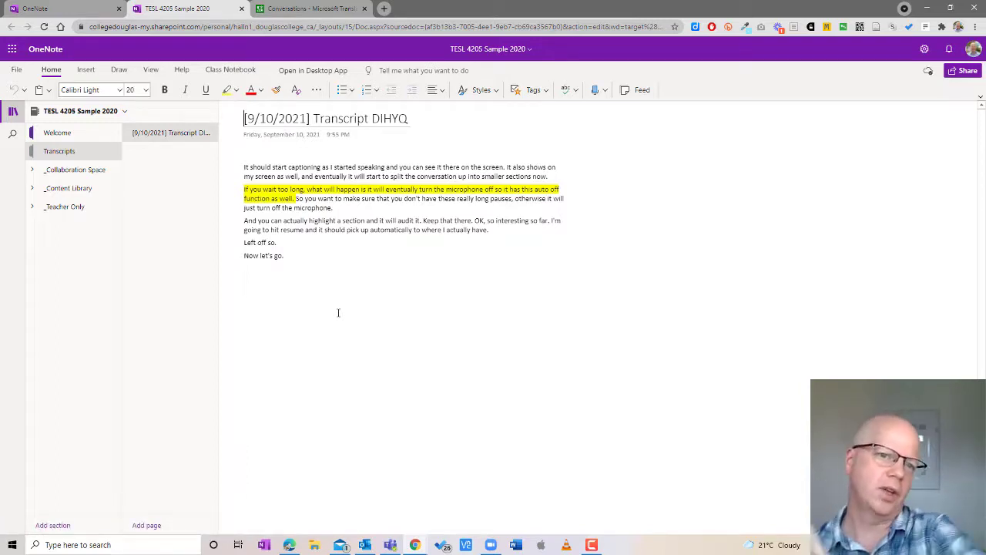
pyautogui.click(314, 255)
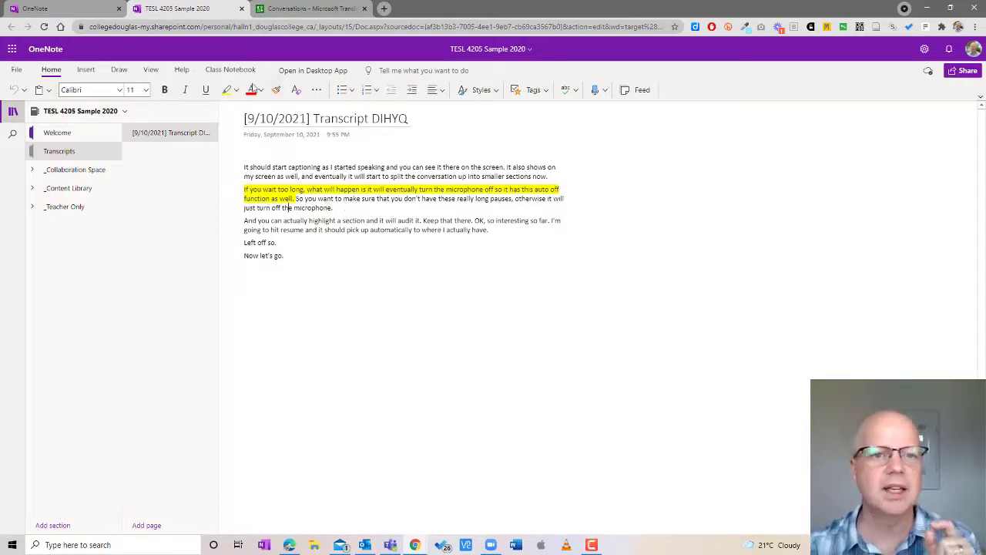
# Reopen Live Captions, enter the transcript's join code, choose English, and join.
pyautogui.click(151, 70)
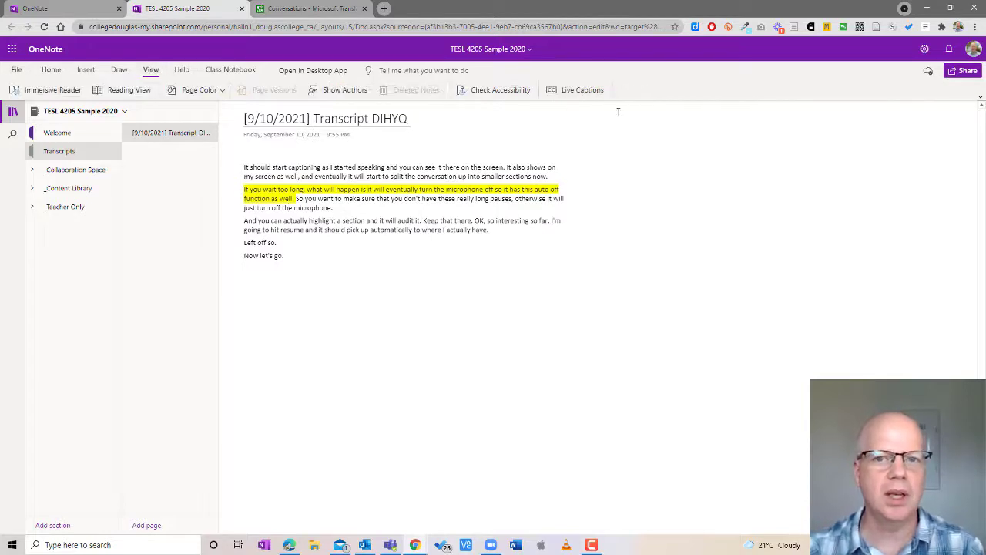
pyautogui.click(585, 90)
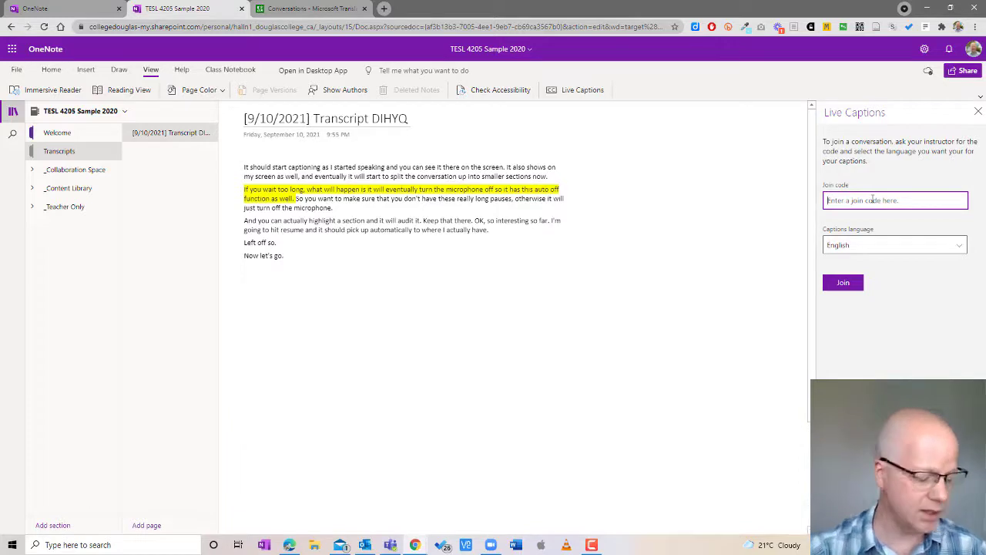
pyautogui.write('DIHYQ')
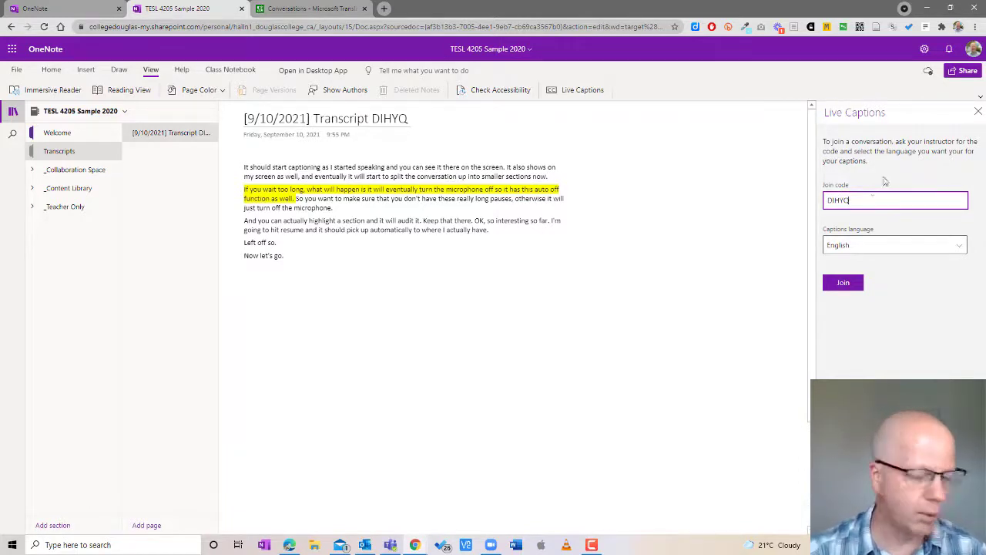
pyautogui.click(865, 245)
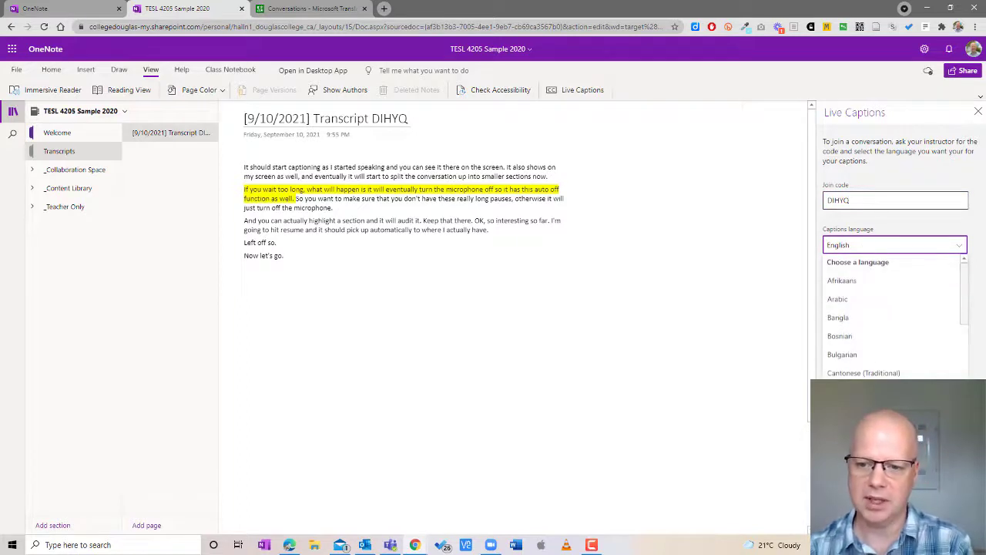
pyautogui.scroll(-3, 880, 349)
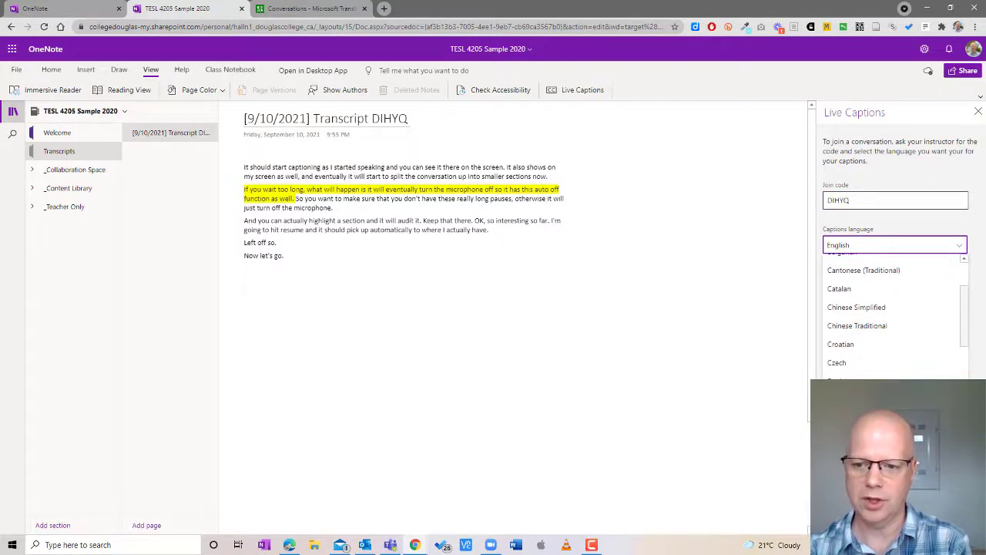
pyautogui.scroll(-3, 880, 331)
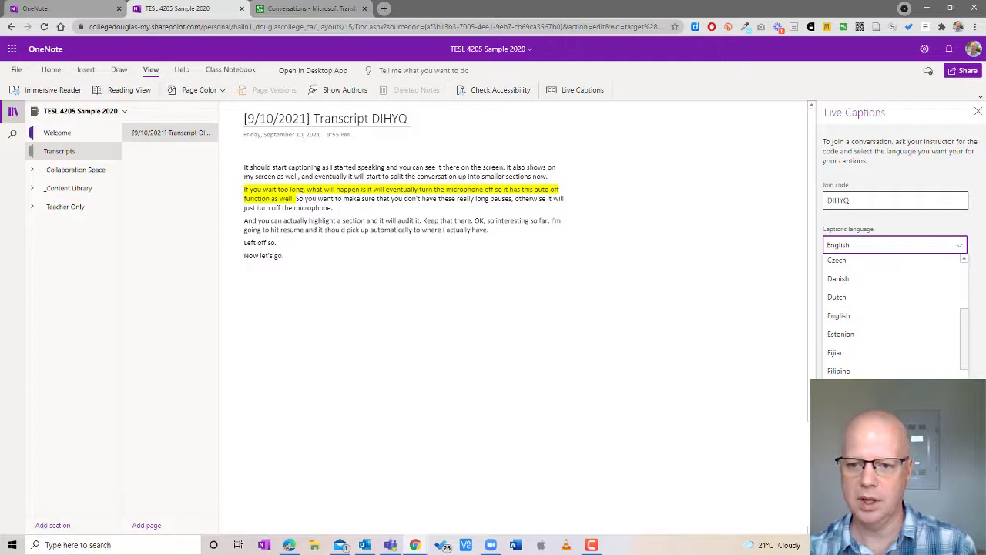
pyautogui.click(838, 315)
pyautogui.click(843, 283)
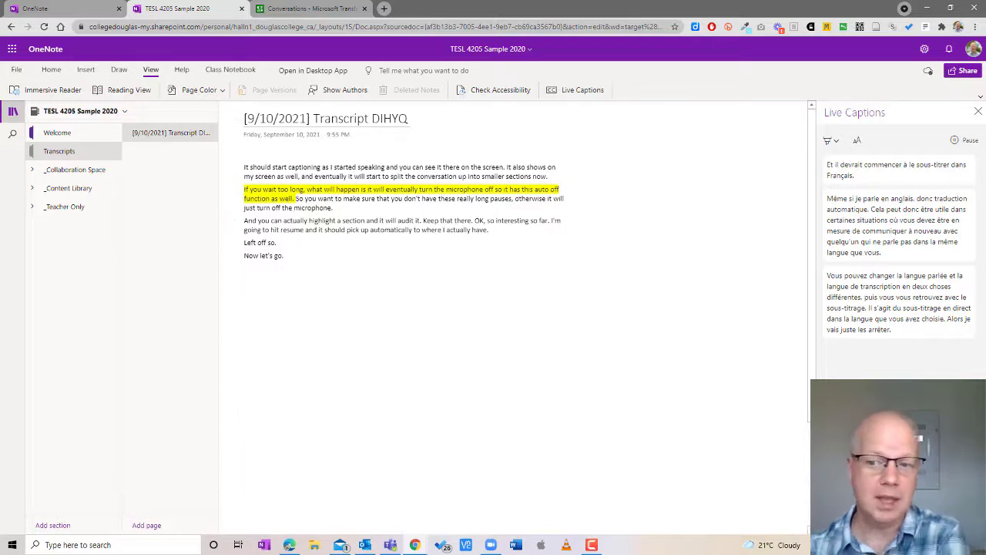
# Close the Live Captions pane beside the transcript page.
pyautogui.click(979, 112)
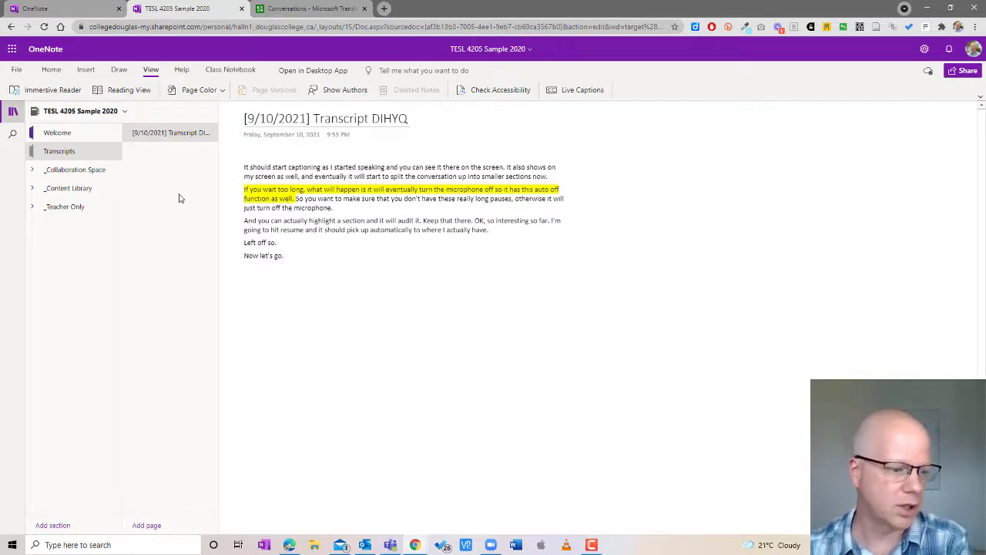
# In Microsoft Translator, fill in the conversation code and a participant name on the join form.
pyautogui.click(326, 9)
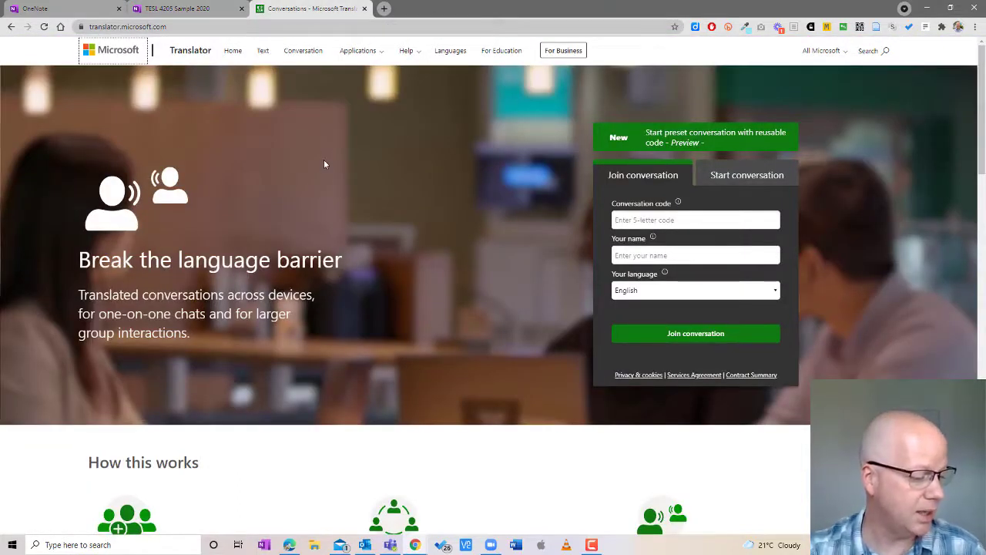
pyautogui.click(667, 218)
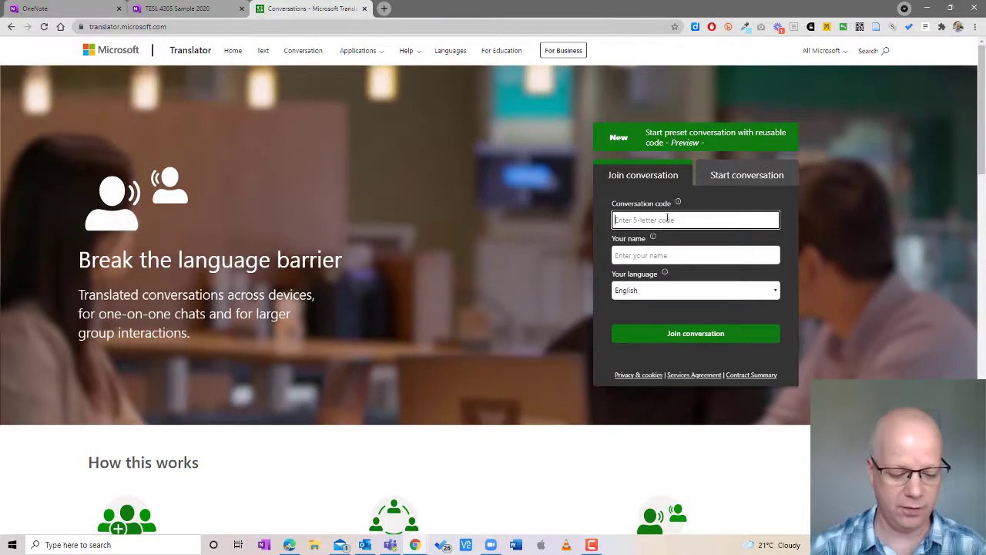
pyautogui.write('DIH')
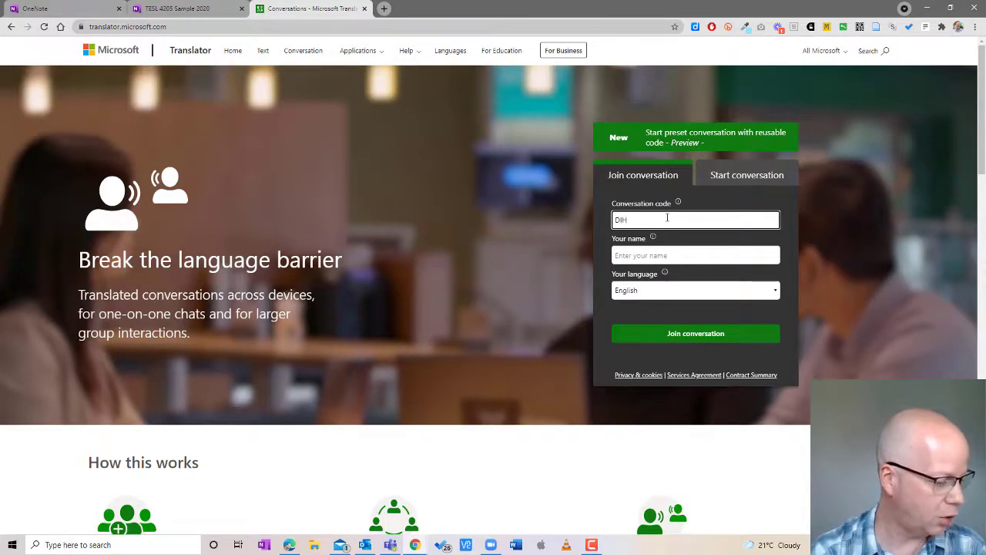
pyautogui.write('YC')
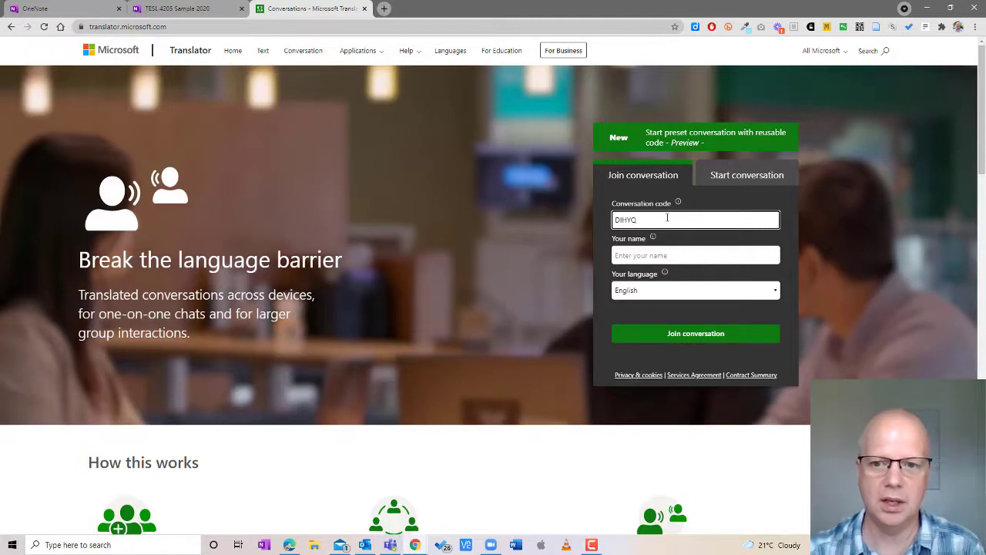
pyautogui.click(643, 254)
pyautogui.write('Nathan')
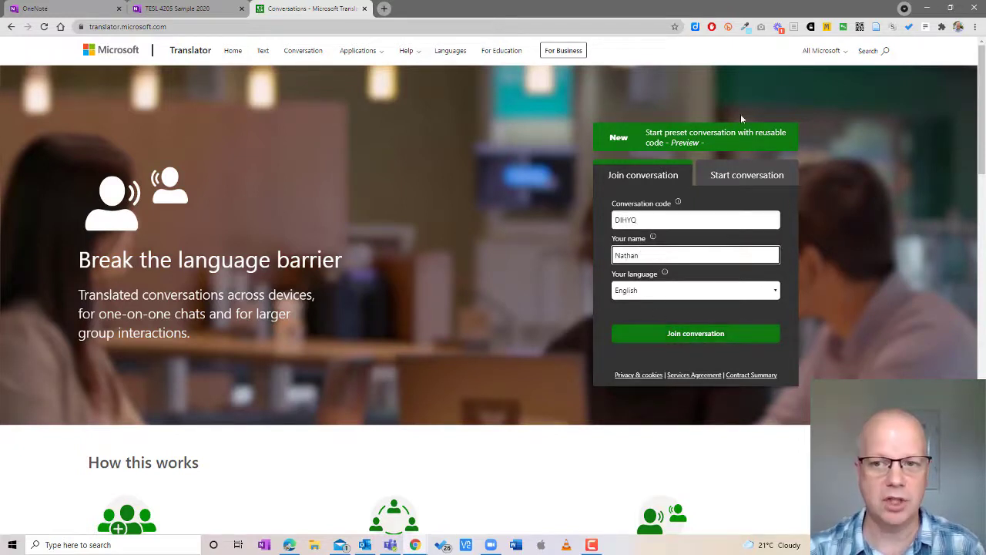
pyautogui.click(744, 173)
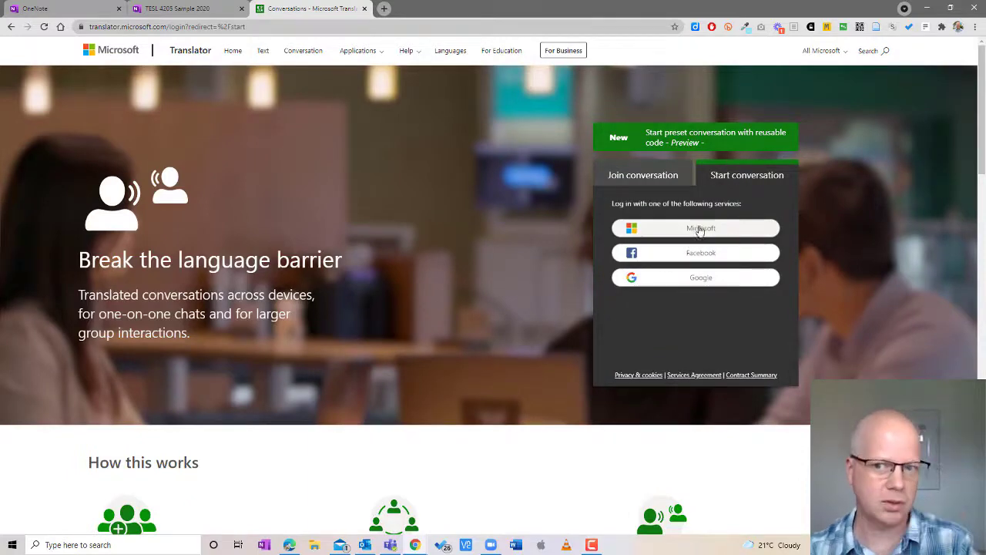
pyautogui.click(656, 175)
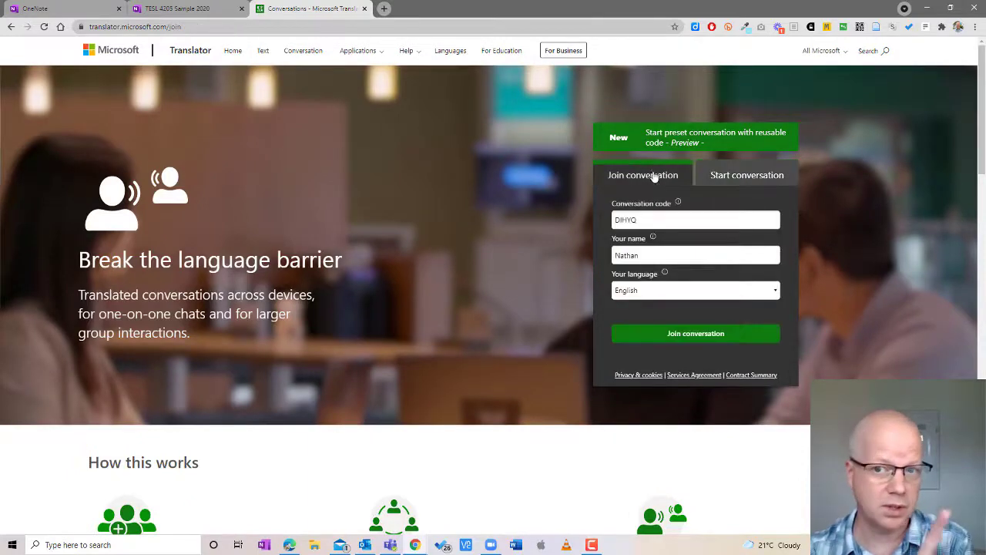
# Join the conversation, dismiss the introduction dialog, and skip the microphone test.
pyautogui.click(701, 337)
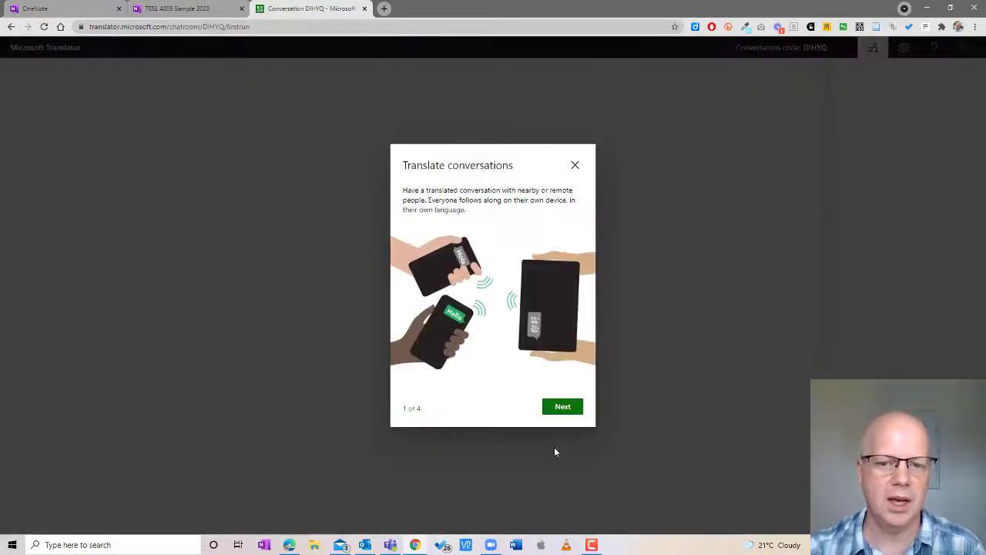
pyautogui.click(574, 165)
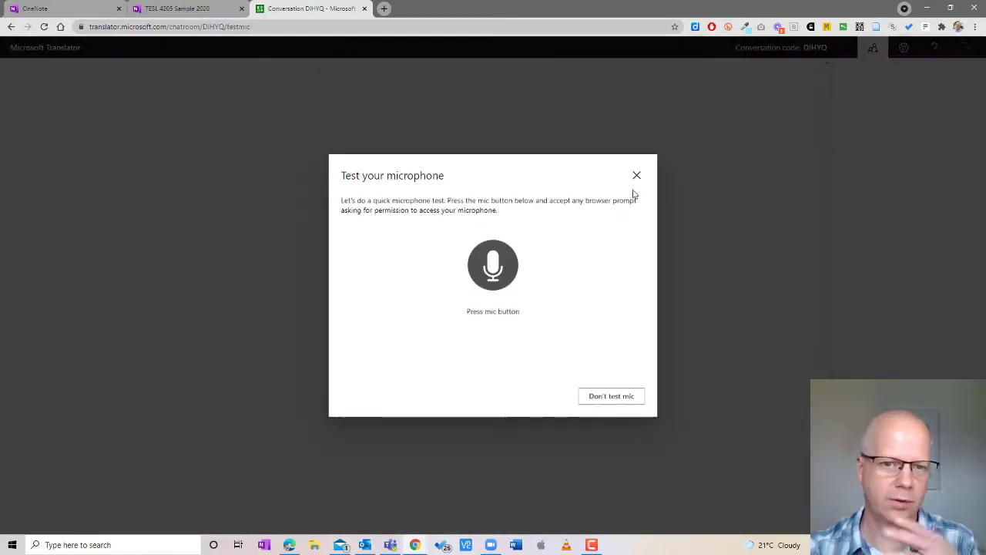
pyautogui.click(611, 402)
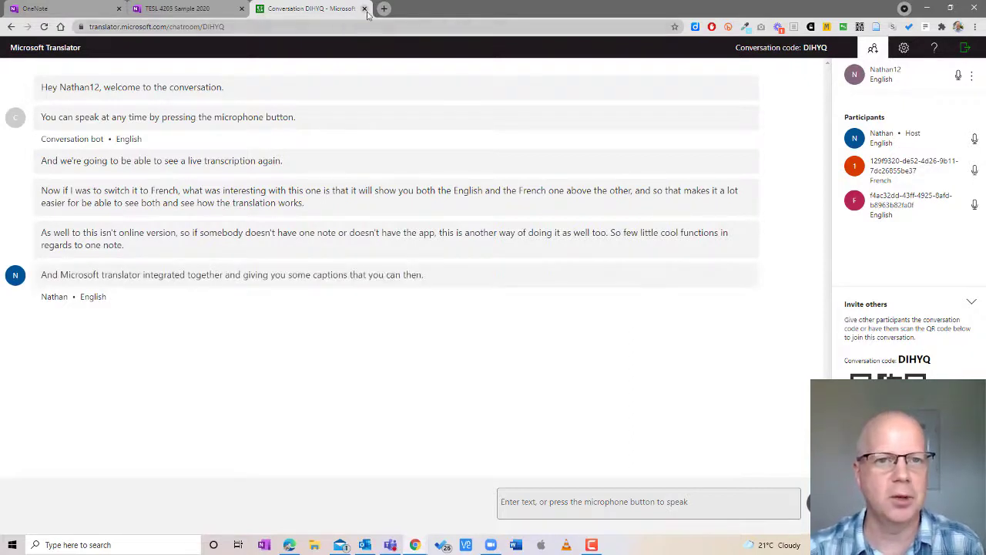
# Switch back to the TESL 4205 Sample 2020 tab showing the highlighted transcript page.
pyautogui.click(199, 11)
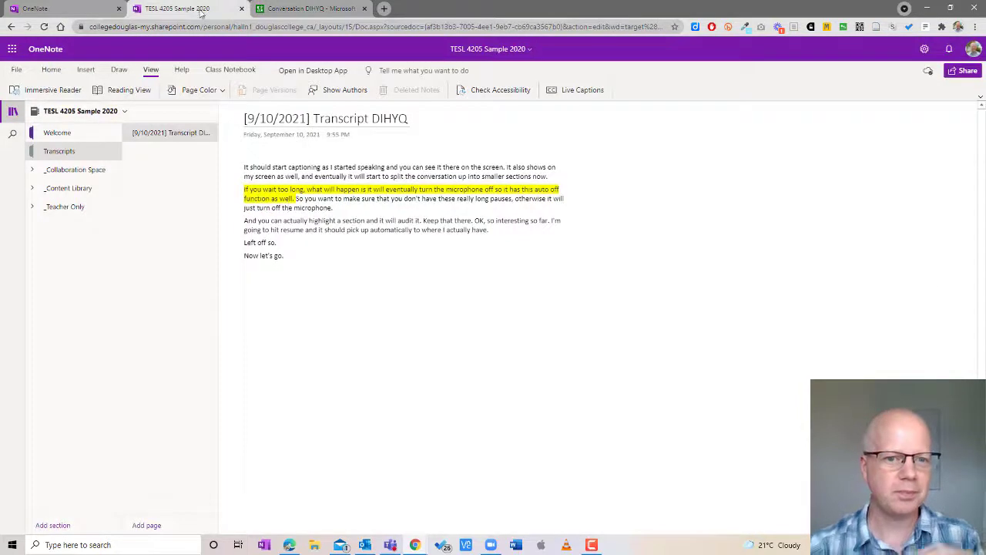